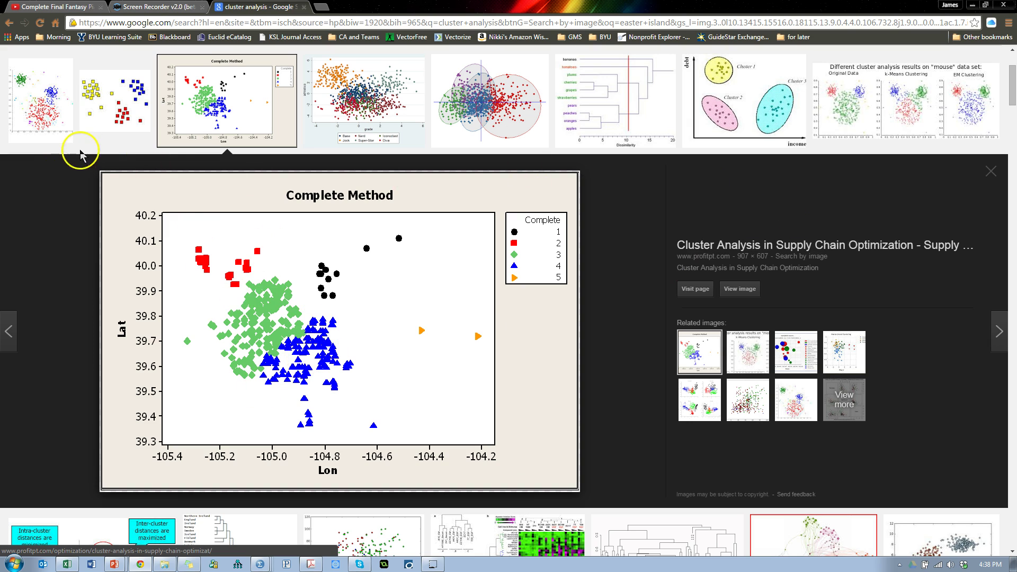
Close the enlarged Complete Method scatter plot preview and bring up the 'Two step cluster analysis scatter plot' note.
click(989, 170)
scroll(419, 321, up, 3)
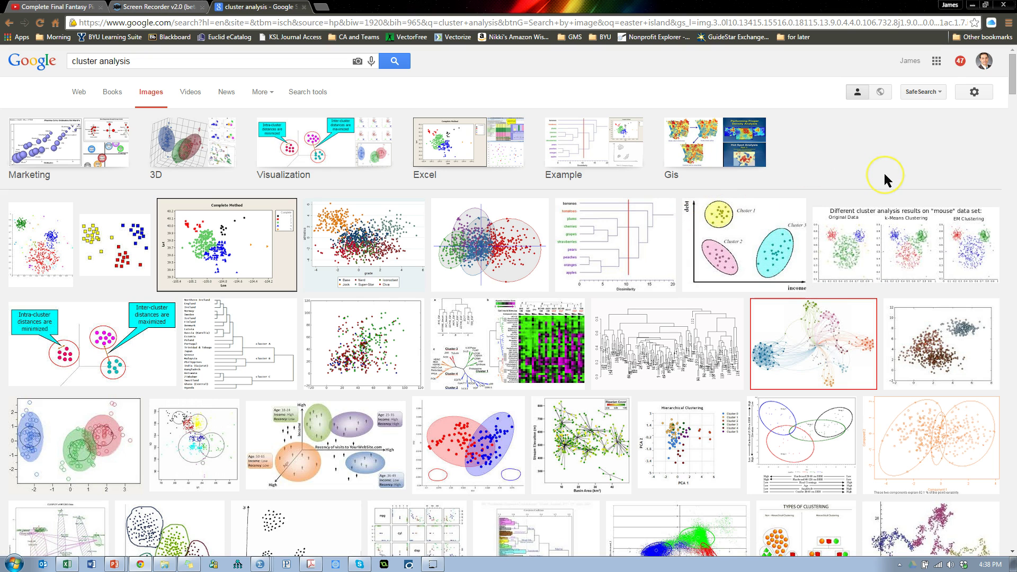
key(alt+Tab)
key(alt+Tab)
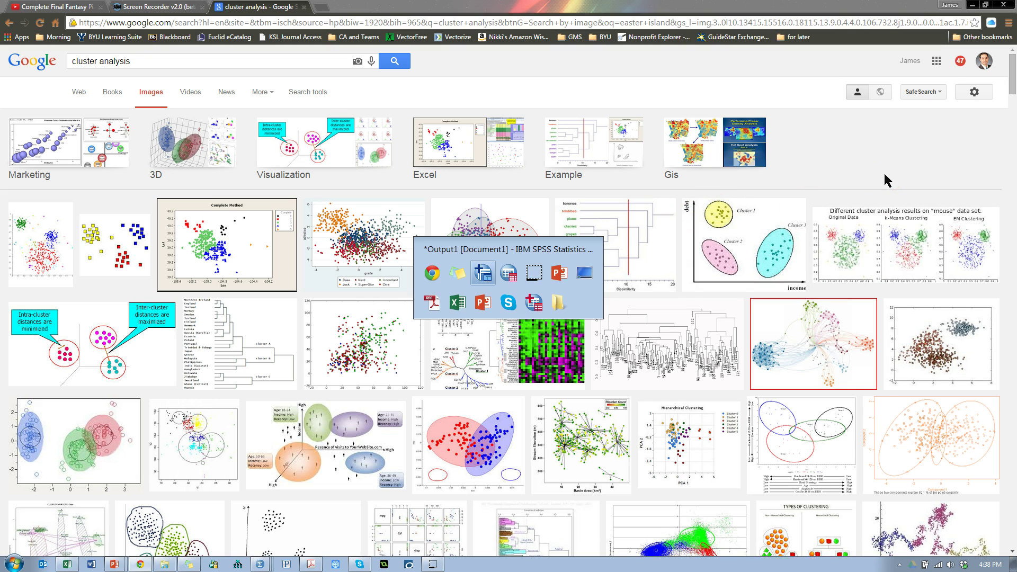
click(715, 402)
Back in the SPSS Viewer, open the TwoStep Cluster analysis dialog from Analyze > Classify.
key(alt+Tab)
key(alt+Tab)
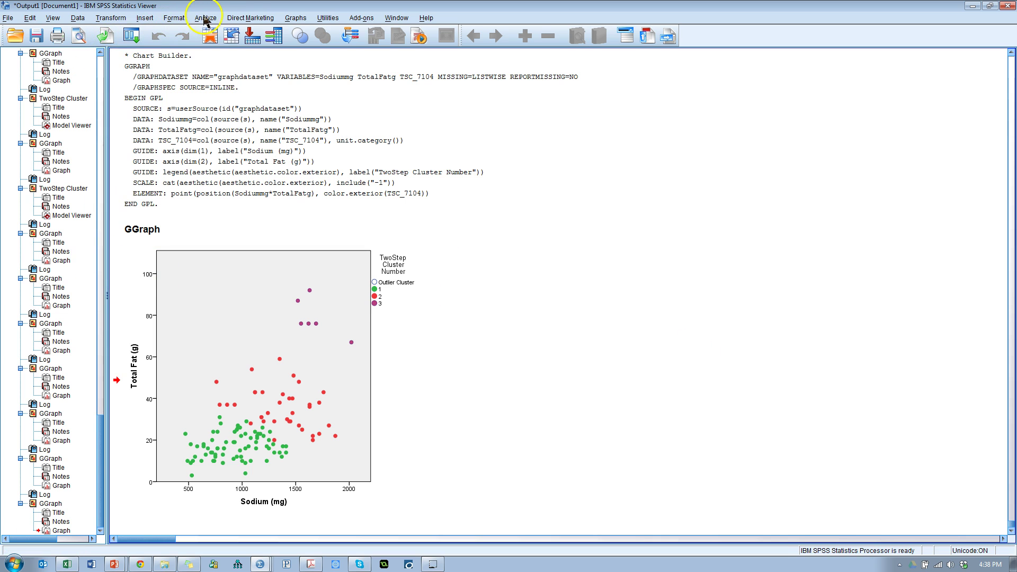
click(206, 18)
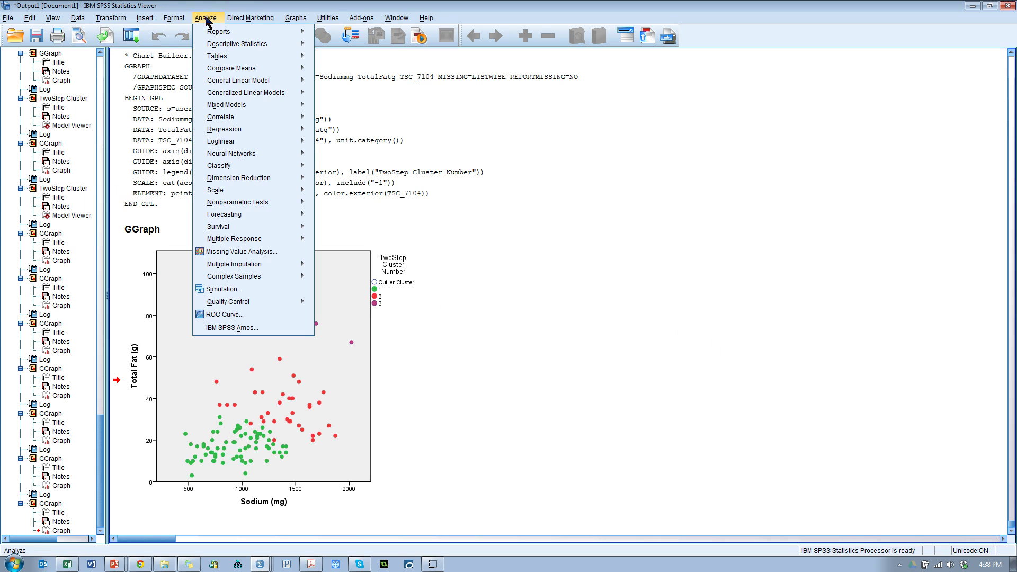
mouse_move(234, 190)
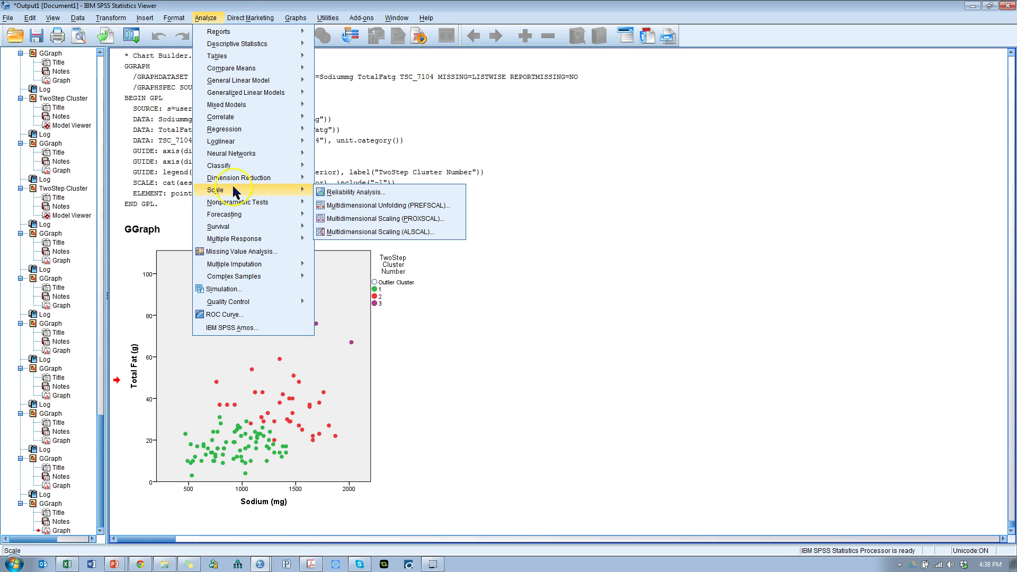
mouse_move(245, 165)
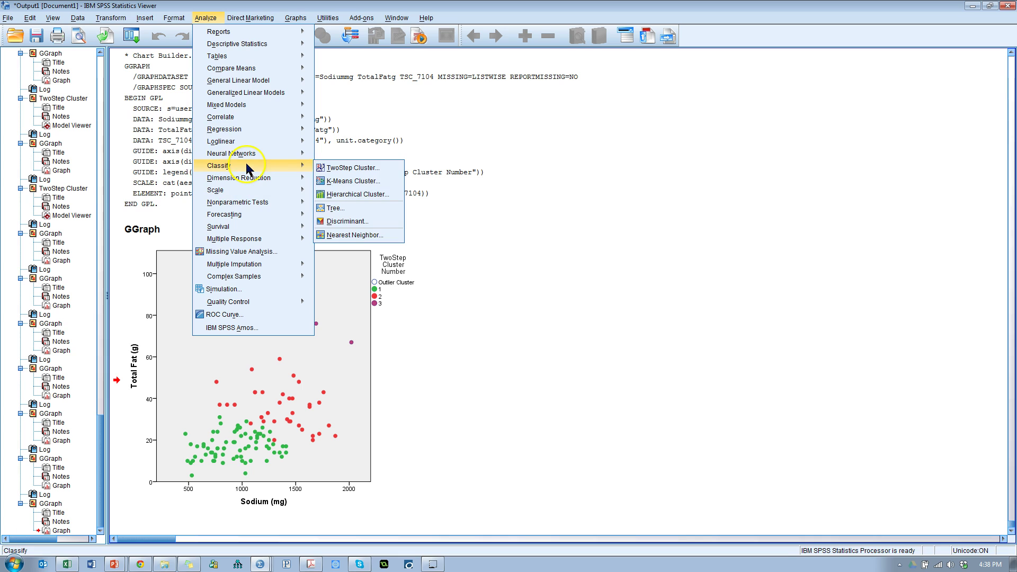
click(388, 167)
Review Calories, TotalFatg and Sodiummg in the Continuous Variables list.
click(501, 212)
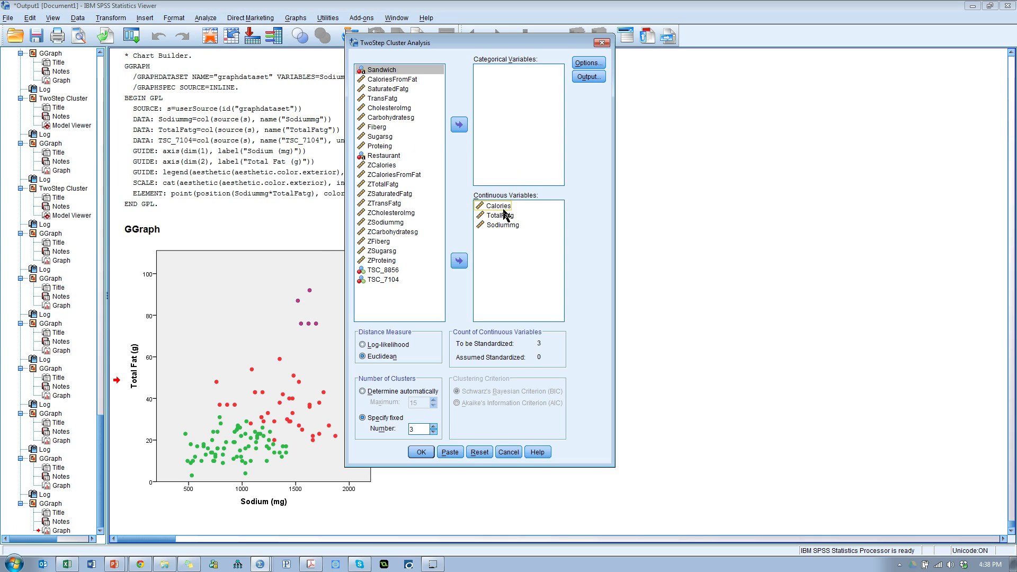
click(555, 235)
click(495, 206)
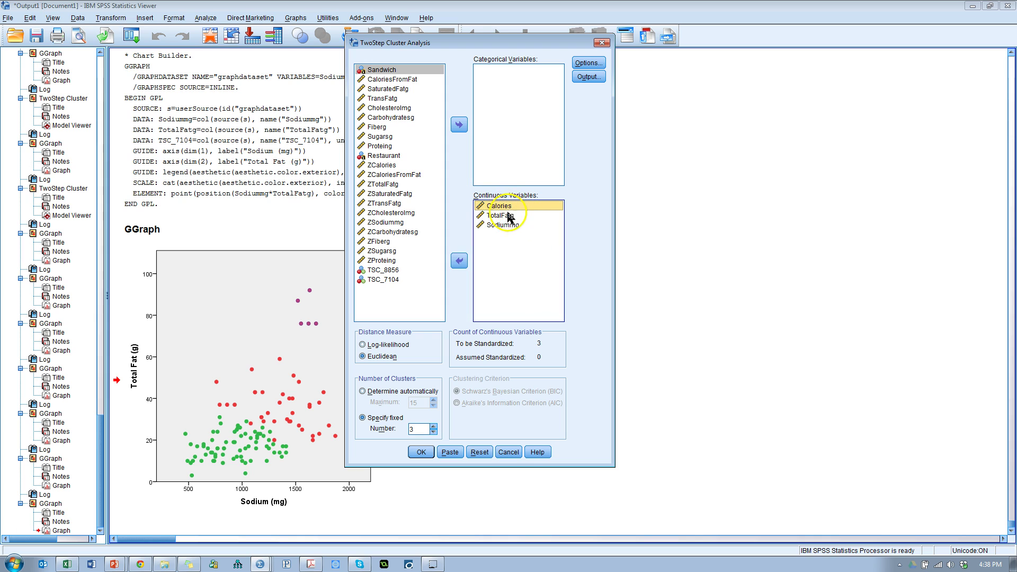
click(506, 215)
click(507, 225)
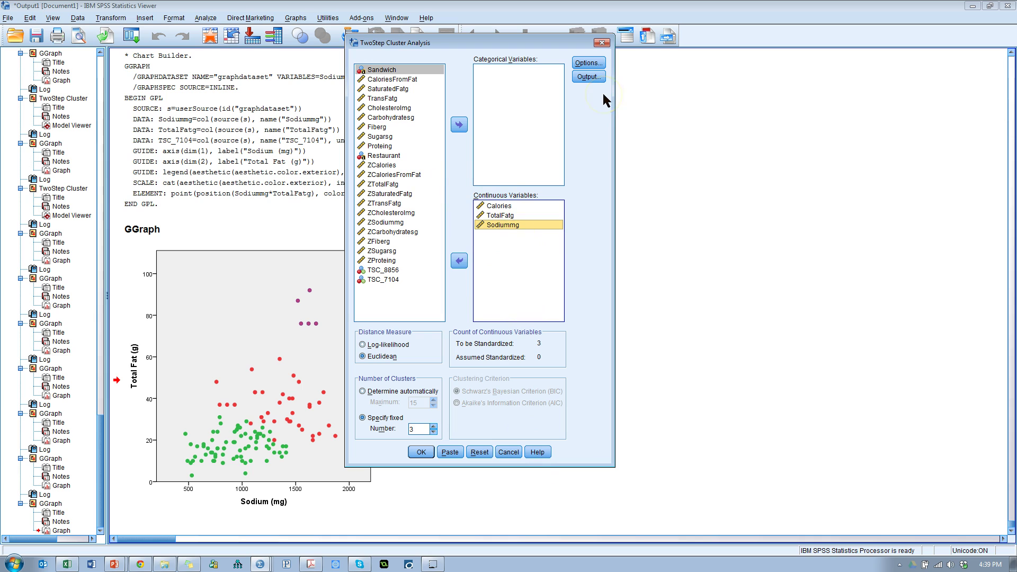
click(588, 63)
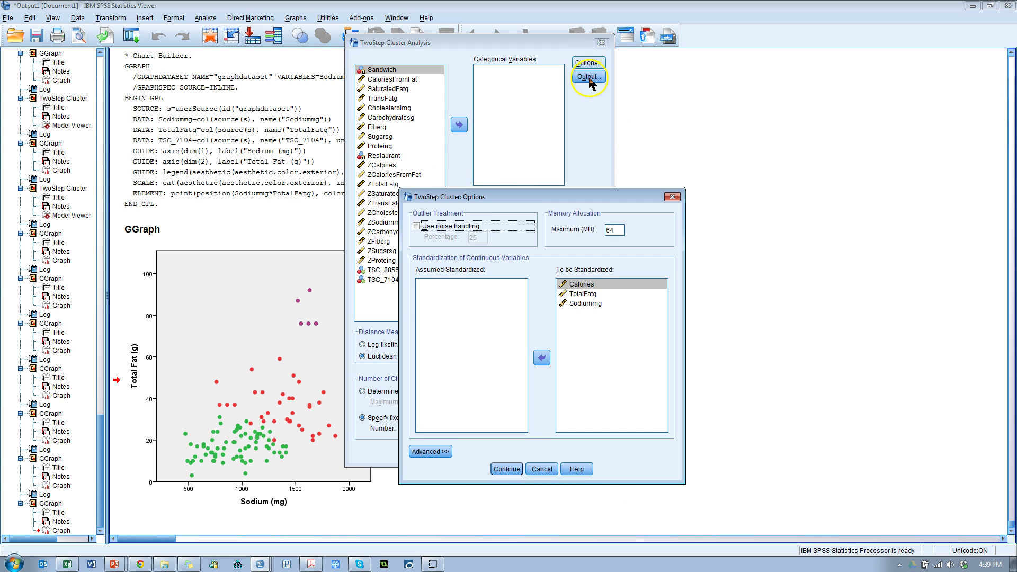
click(541, 470)
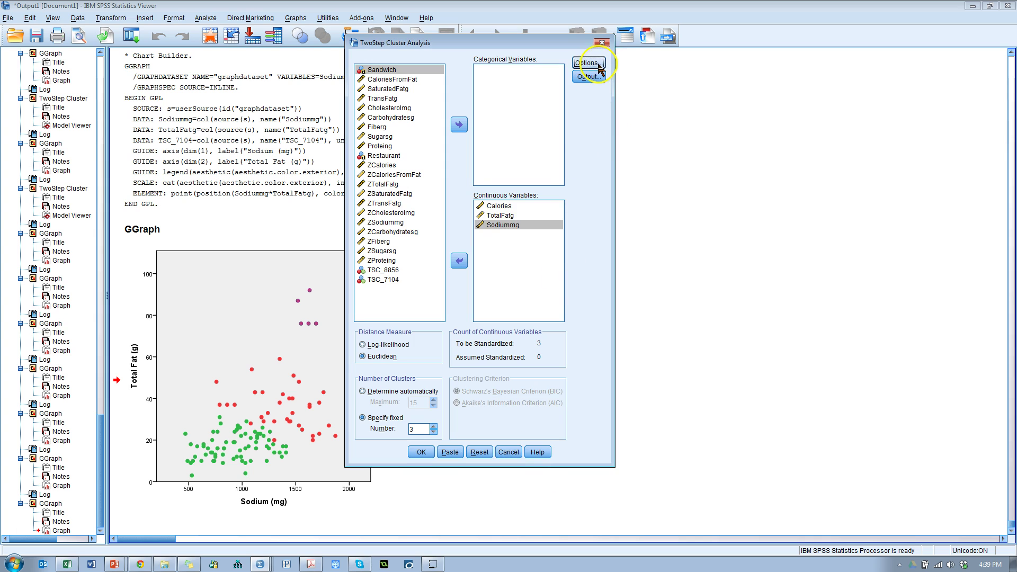
click(588, 76)
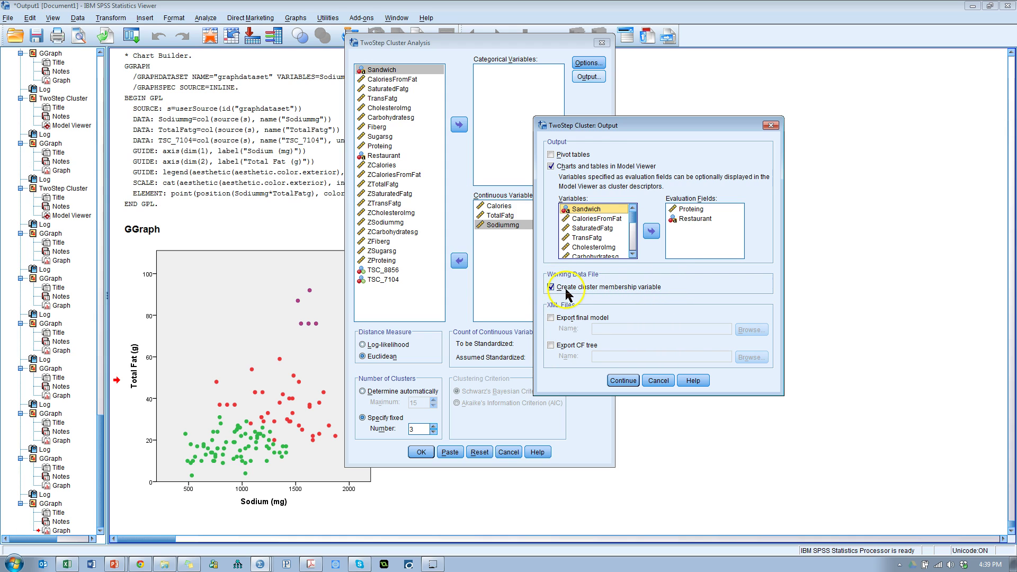
click(690, 209)
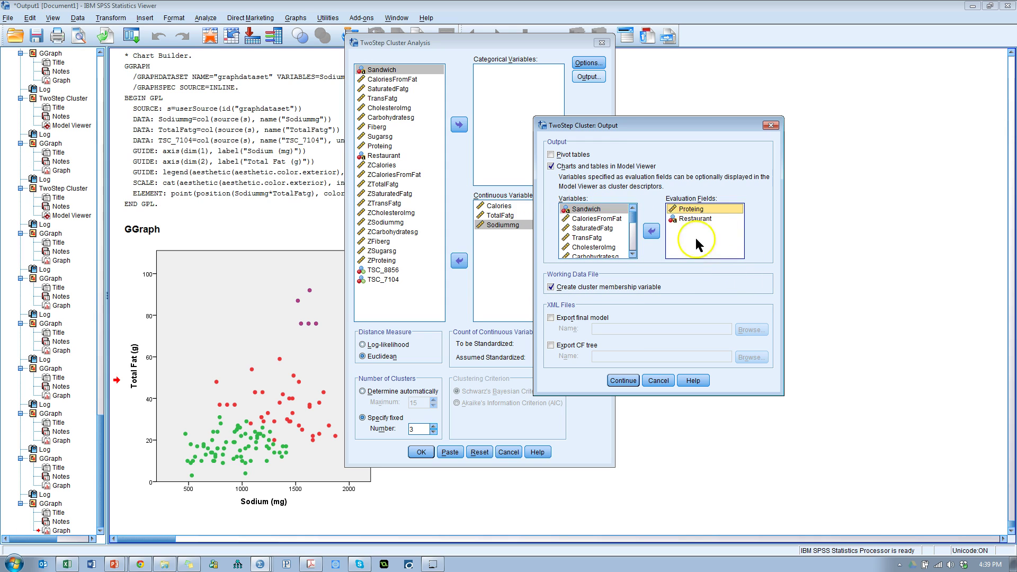
click(697, 220)
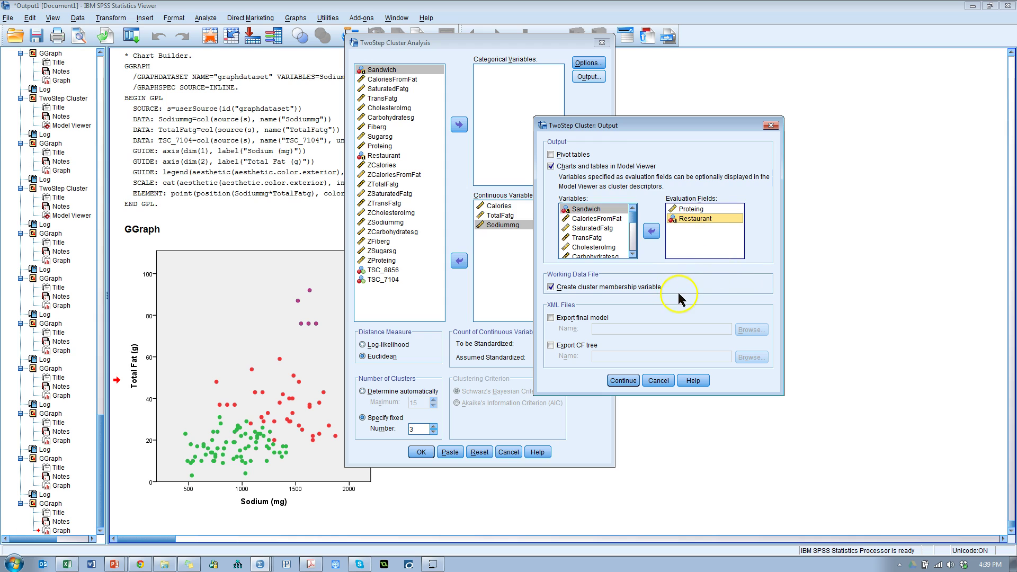
click(625, 381)
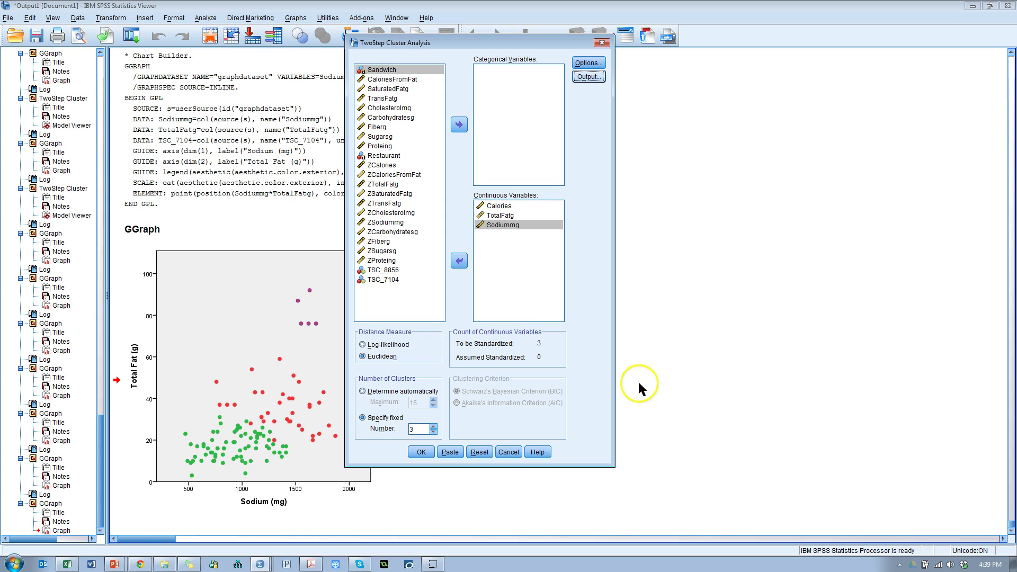
Keep Euclidean distance and a fixed number of 3 clusters for the TwoStep analysis.
click(364, 357)
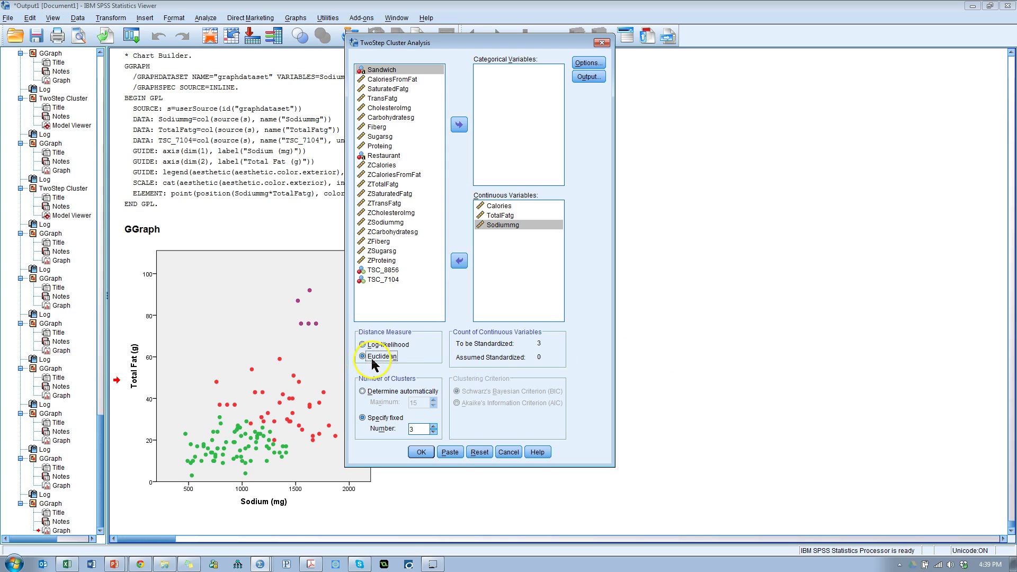
click(374, 417)
click(420, 430)
double_click(417, 430)
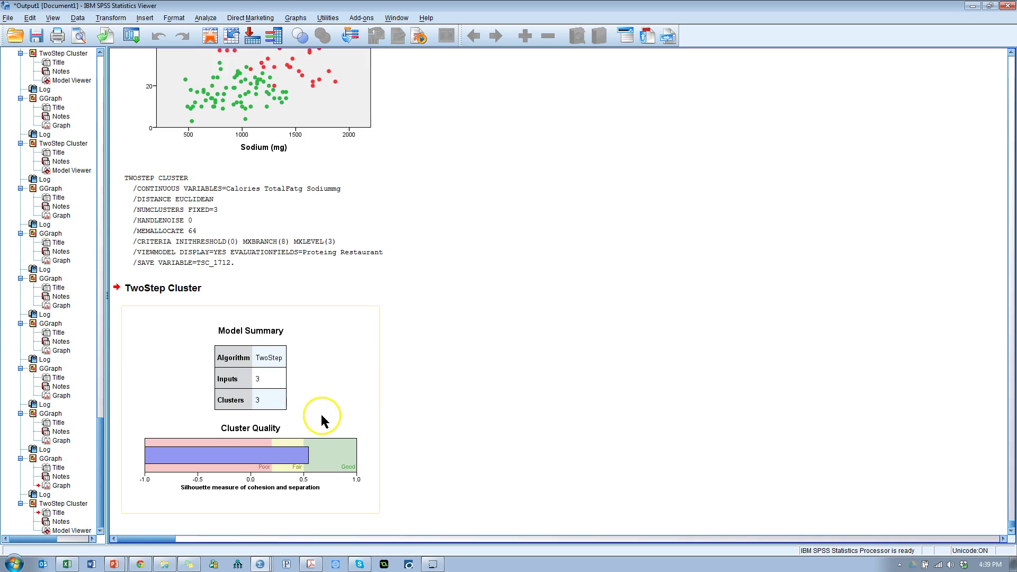
double_click(243, 405)
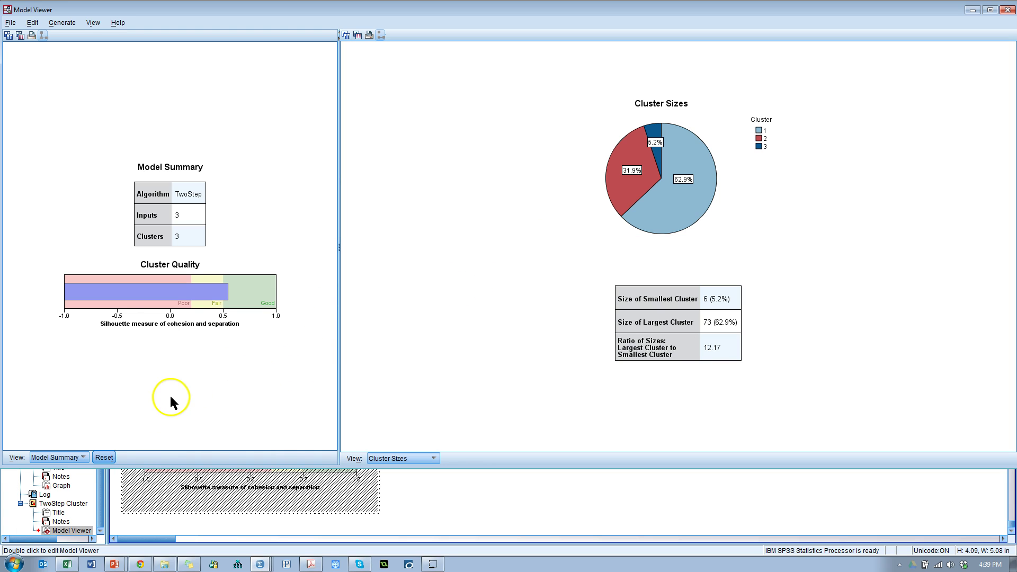
click(1008, 9)
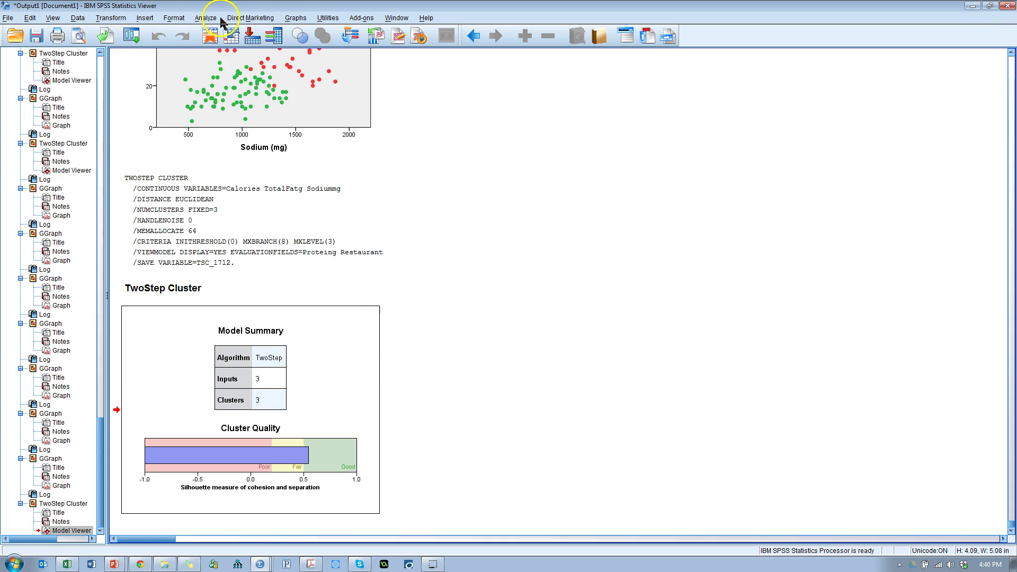
Start a new Chart Builder chart, clear the old variables, and place a grouped scatterplot.
click(299, 20)
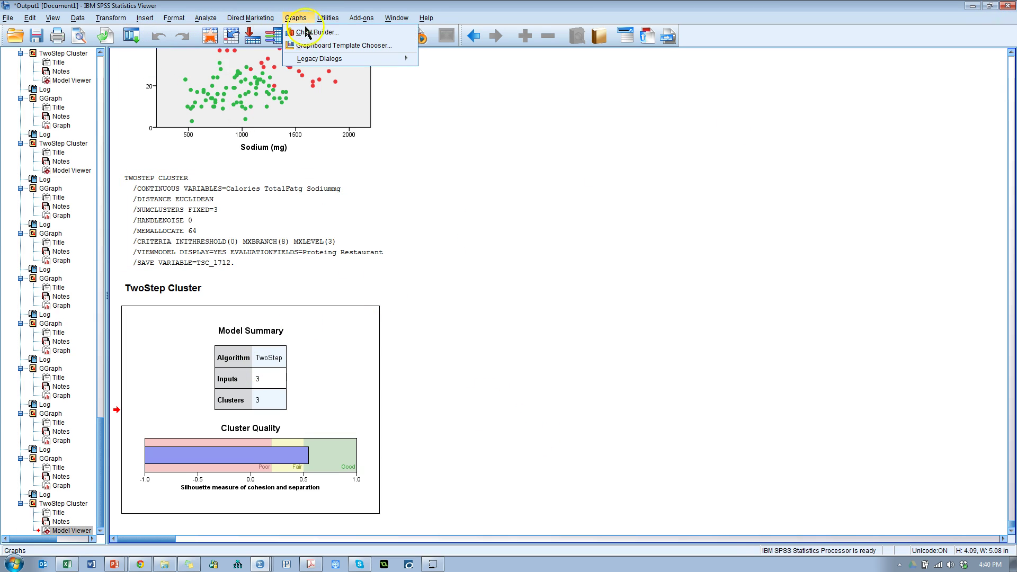
click(317, 32)
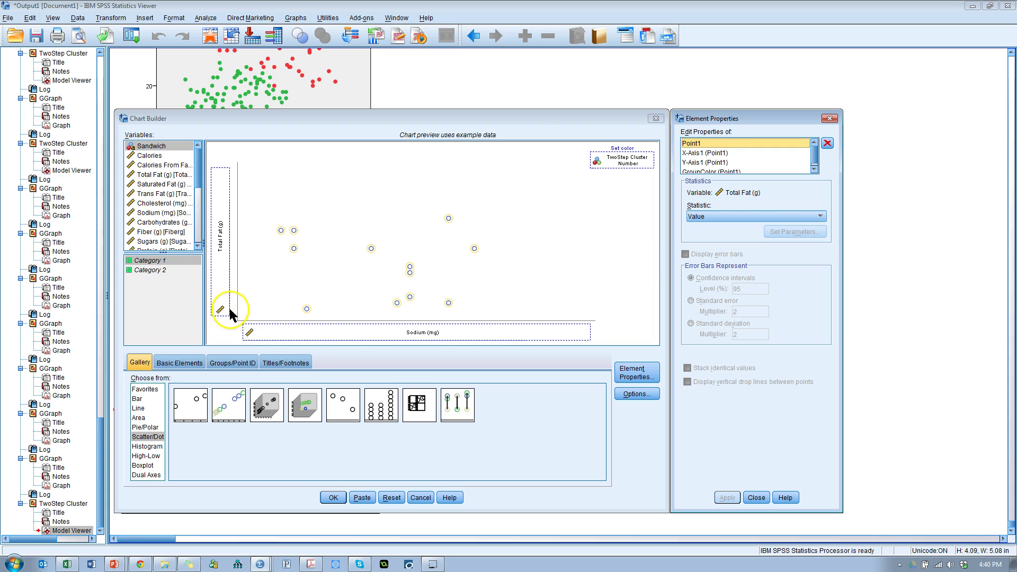
drag(648, 168, 477, 170)
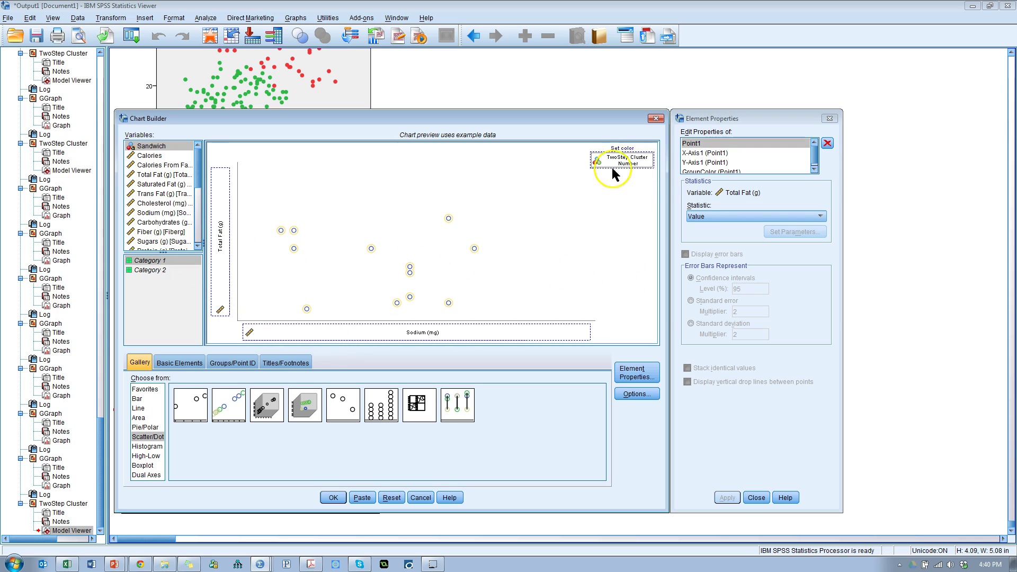
drag(221, 243, 141, 257)
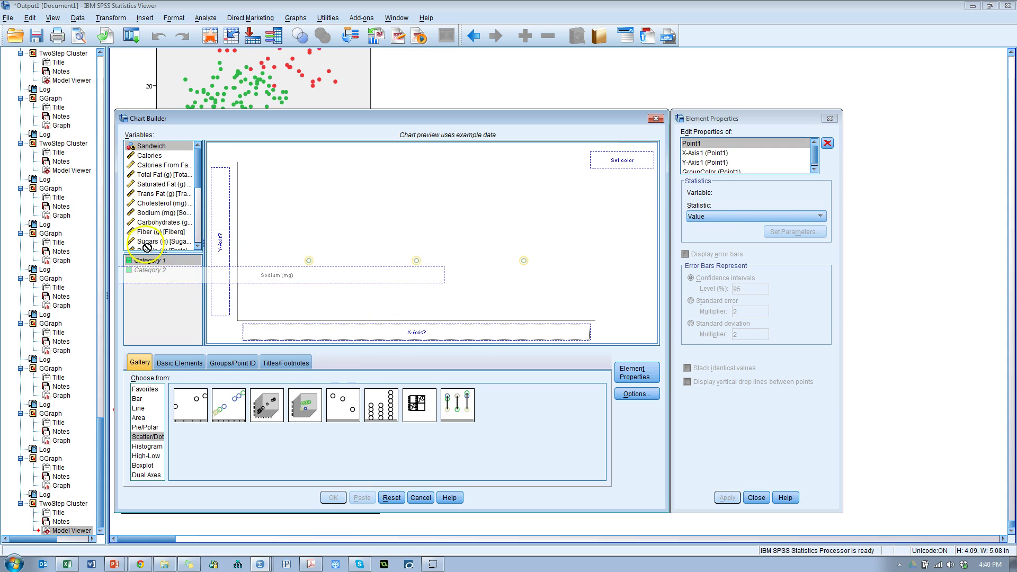
click(153, 438)
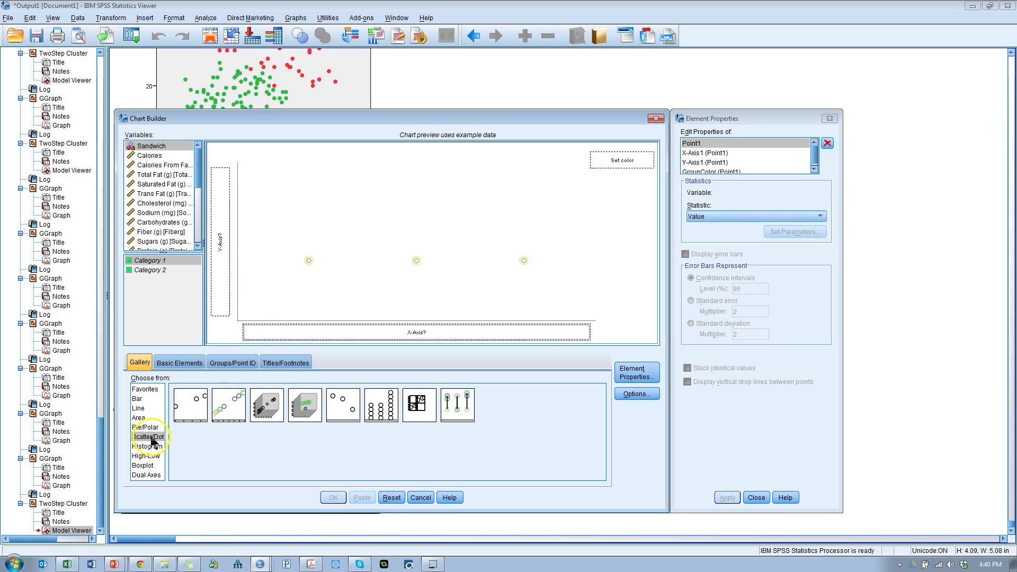
click(226, 425)
drag(227, 418, 390, 245)
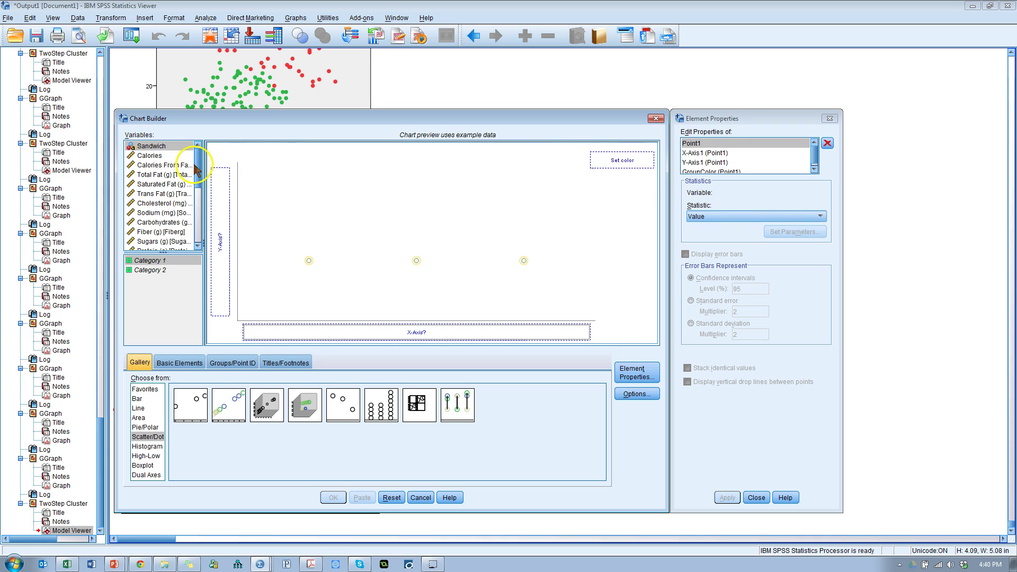
Colour points by TwoStep Cluster Number, put Calories on Y and Sodium on X, and create the chart.
drag(197, 164, 620, 165)
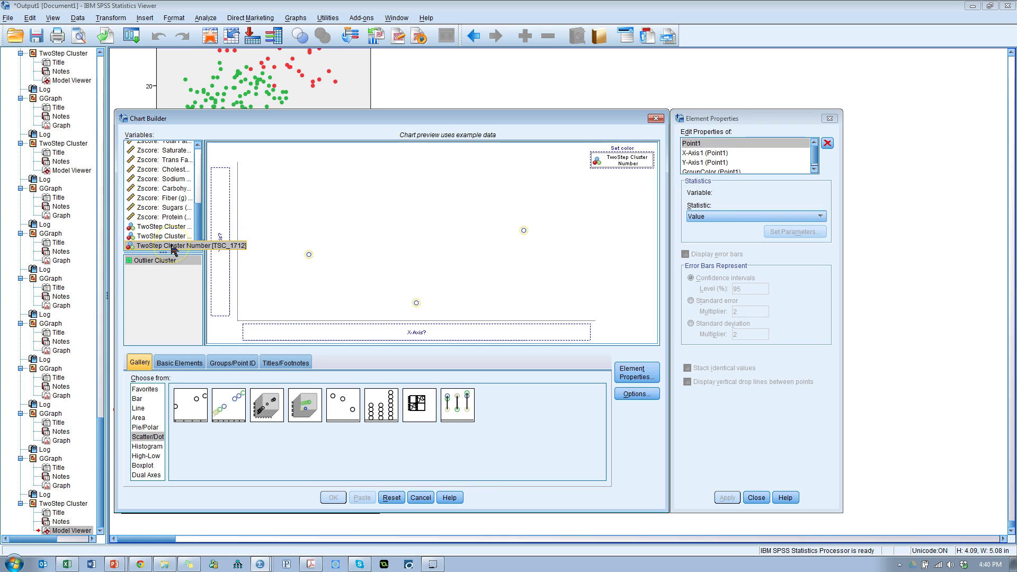
drag(173, 250, 200, 233)
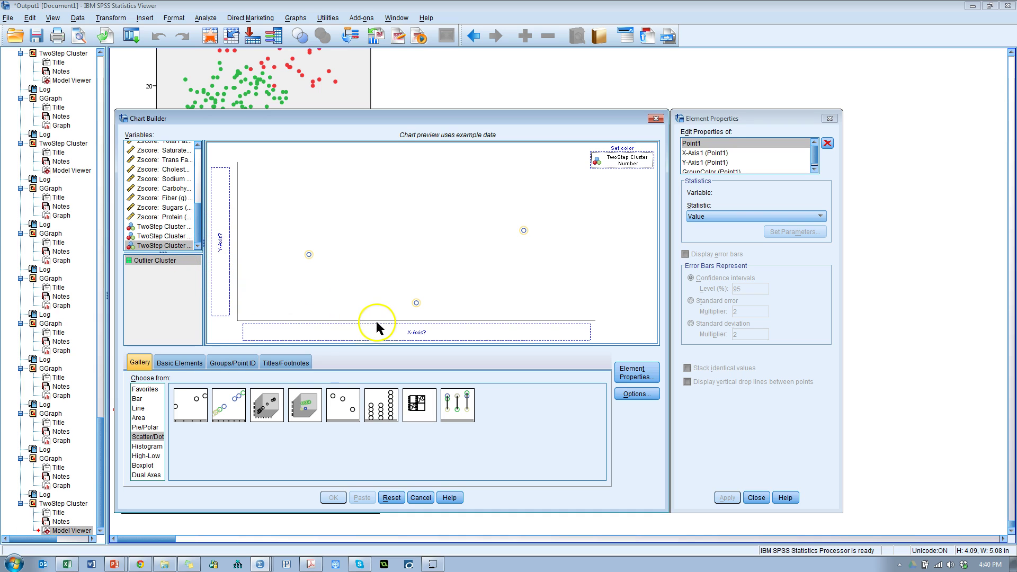
drag(202, 214, 223, 227)
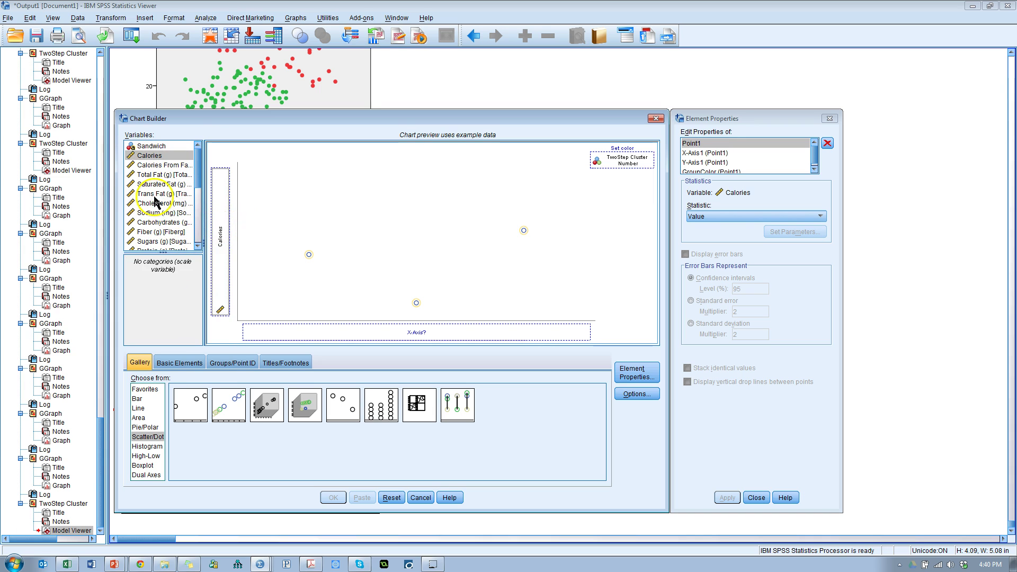
drag(159, 212, 355, 335)
click(338, 498)
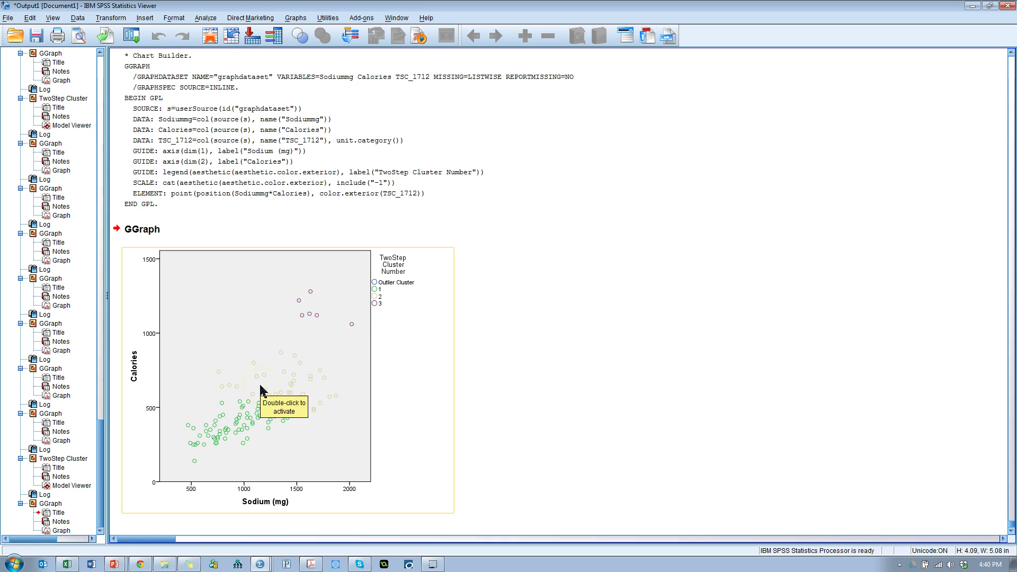
In the Chart Editor, fill the cluster 1 points with green.
double_click(355, 385)
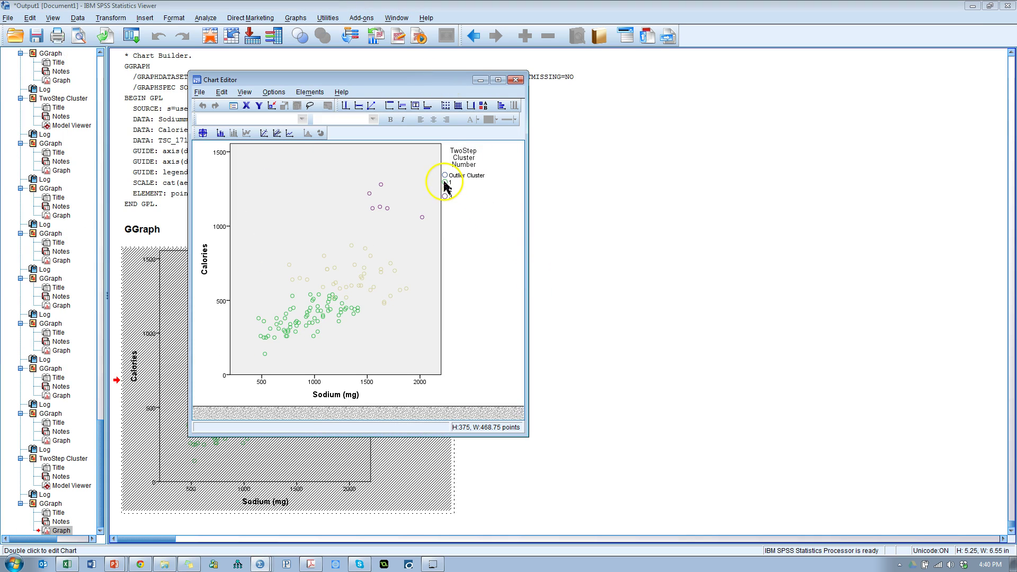
click(445, 183)
click(496, 119)
click(505, 151)
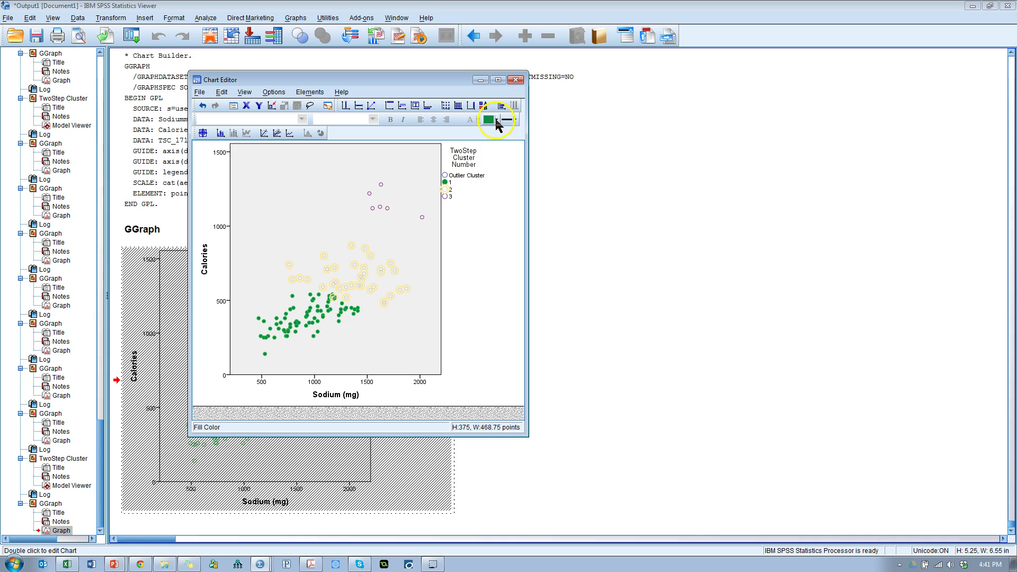
Give the cluster 2 points a red outline and red fill.
click(514, 121)
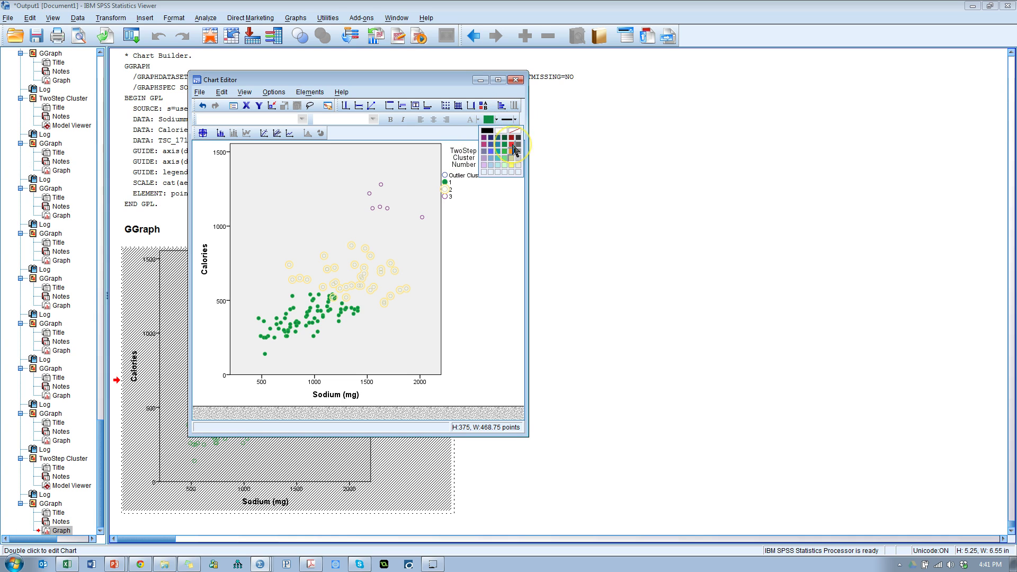
click(511, 144)
click(495, 120)
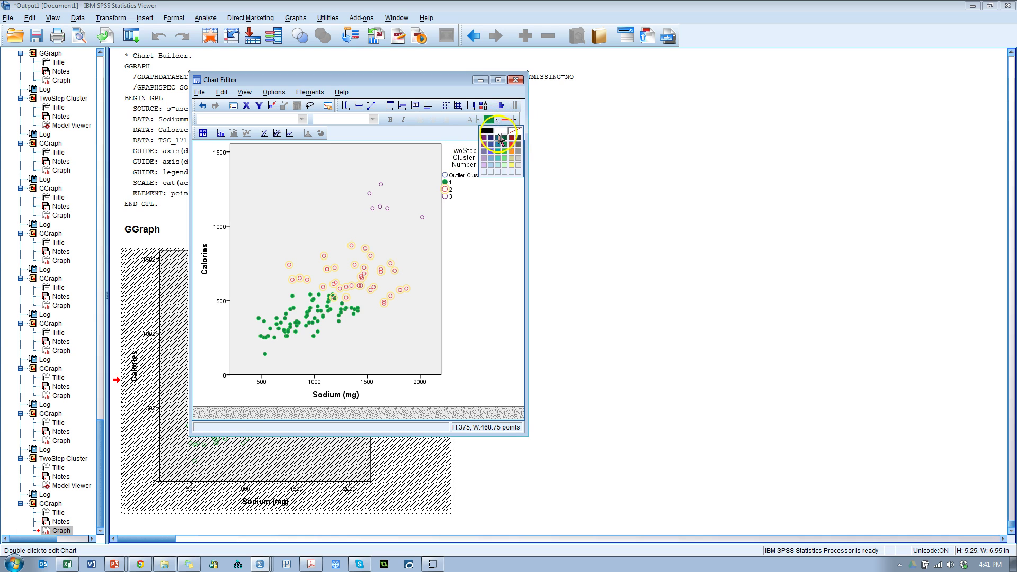
click(511, 144)
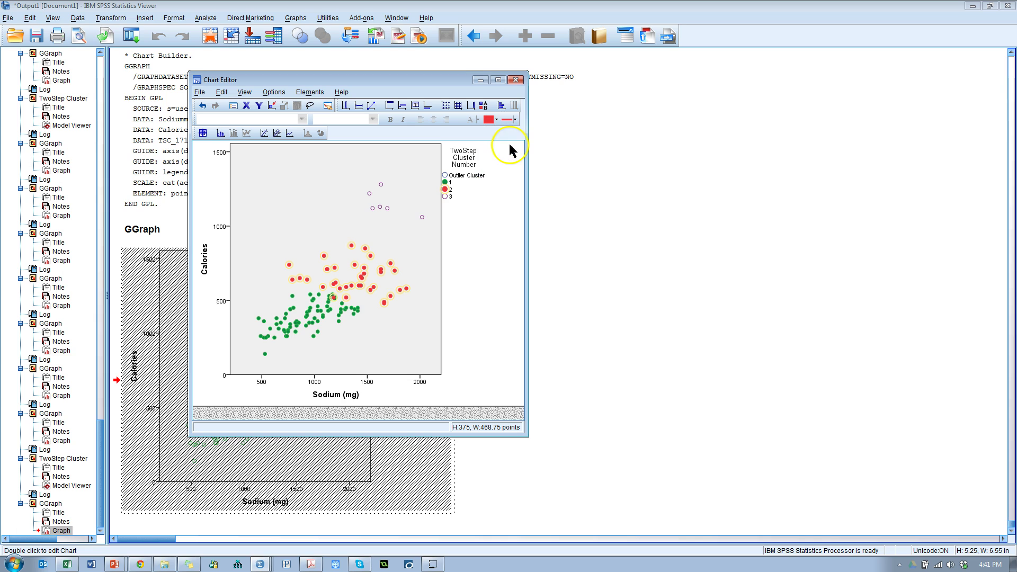
Set the cluster 3 points' outline and fill to purple, then deselect them.
click(444, 197)
click(516, 121)
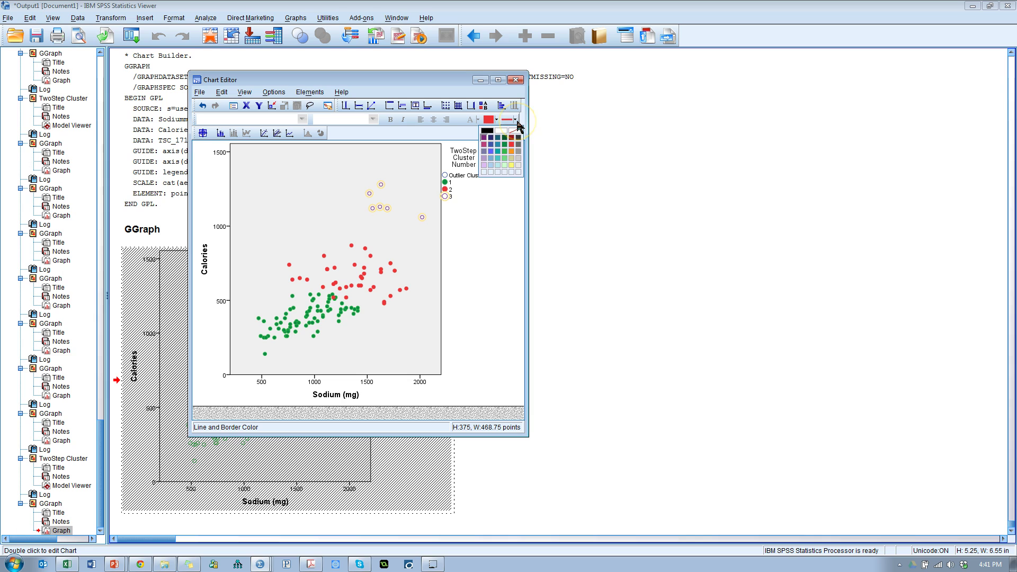
click(511, 144)
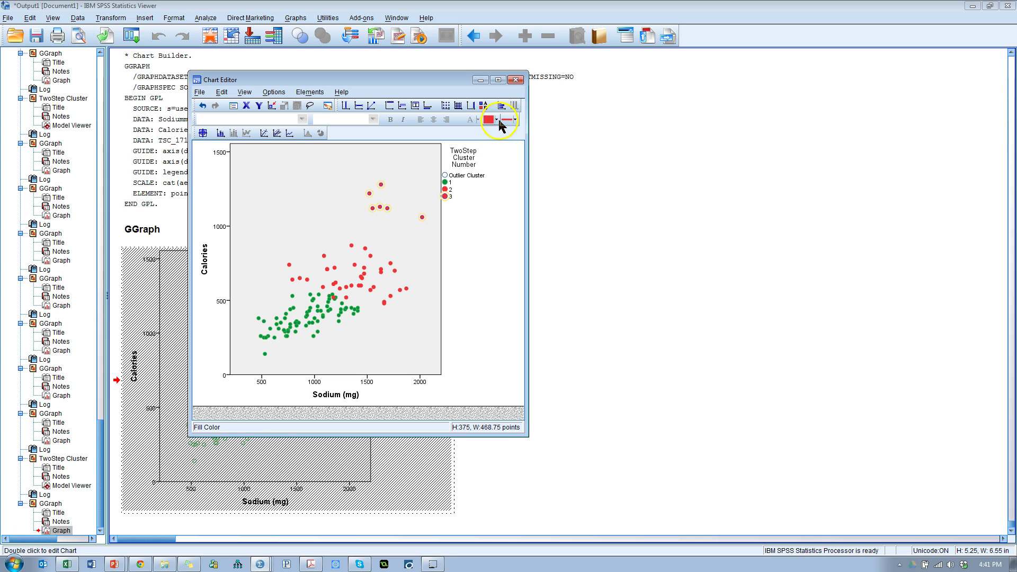
click(497, 121)
click(484, 145)
click(478, 297)
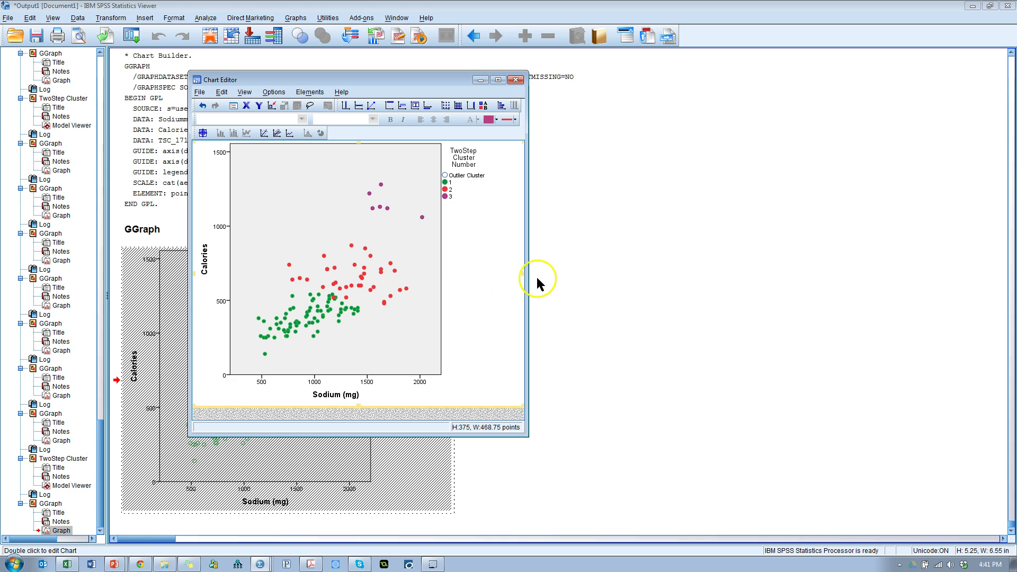
Close the Chart Editor and copy the finished green, red and purple scatterplot from the Viewer.
click(515, 80)
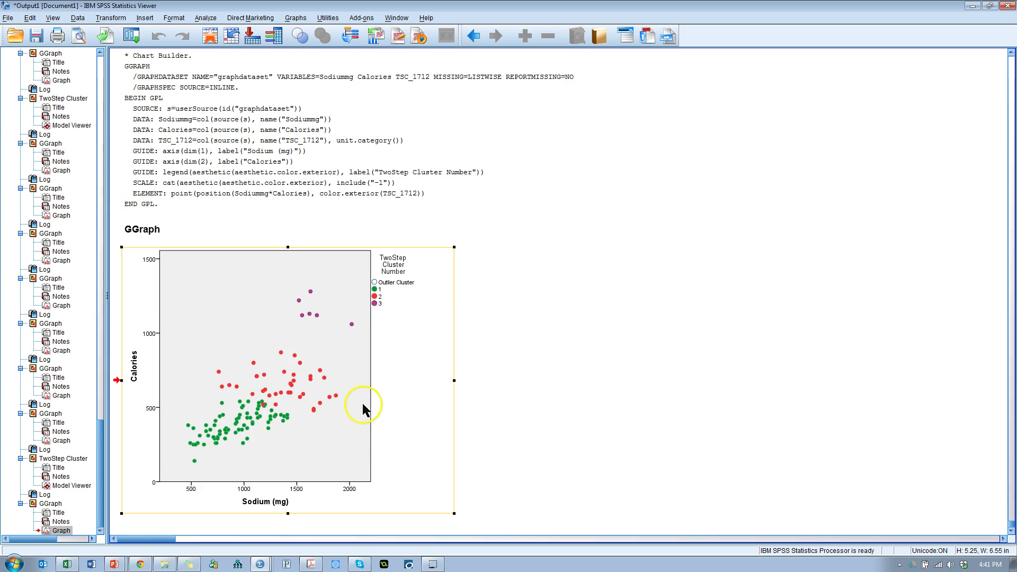
right_click(332, 372)
click(364, 385)
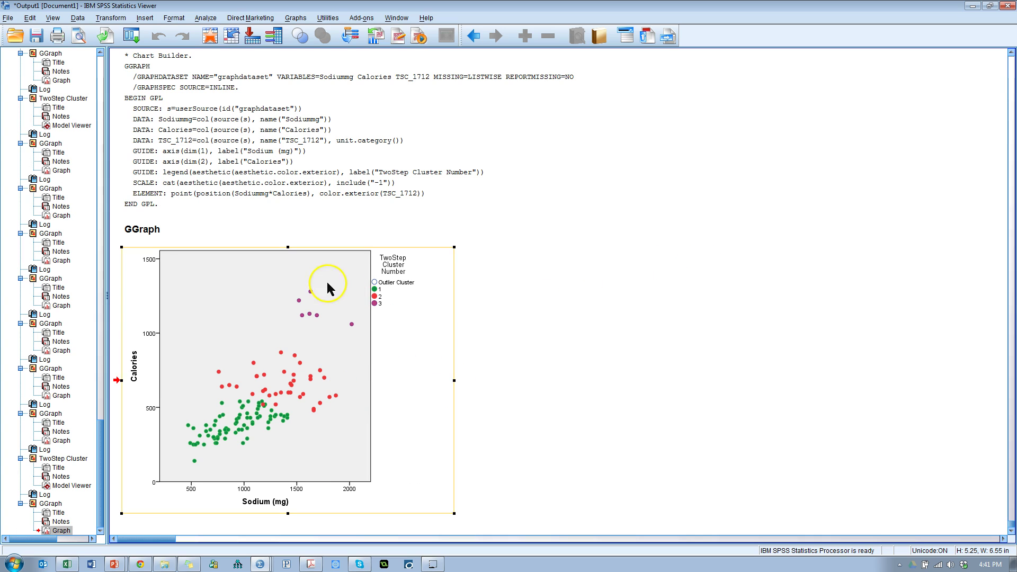